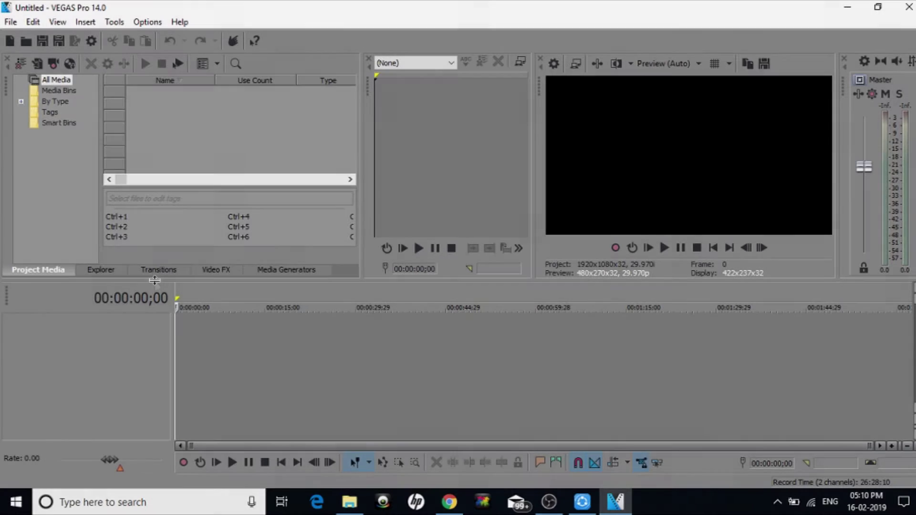
Import the clips Raw 2.mp4 and Raw 3.mp4 from the Project 2 folder into the project media
left_click(11, 24)
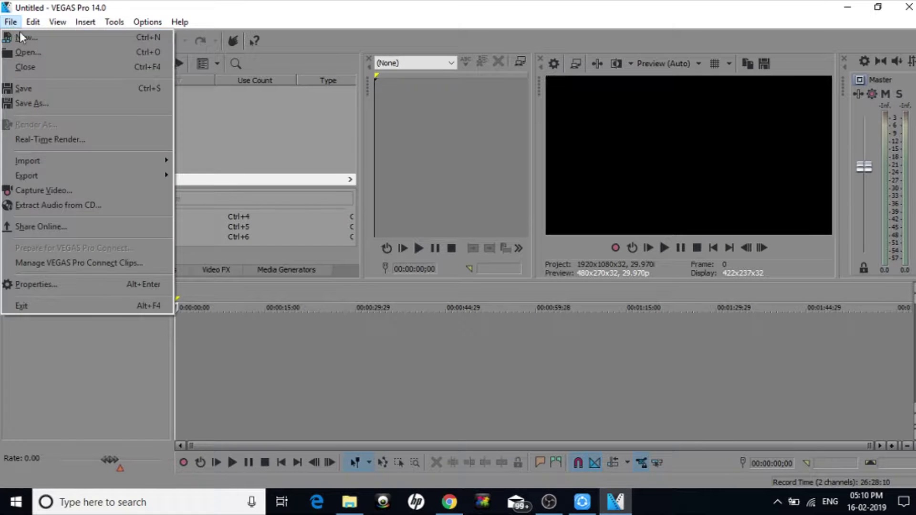
mouse_move(72, 162)
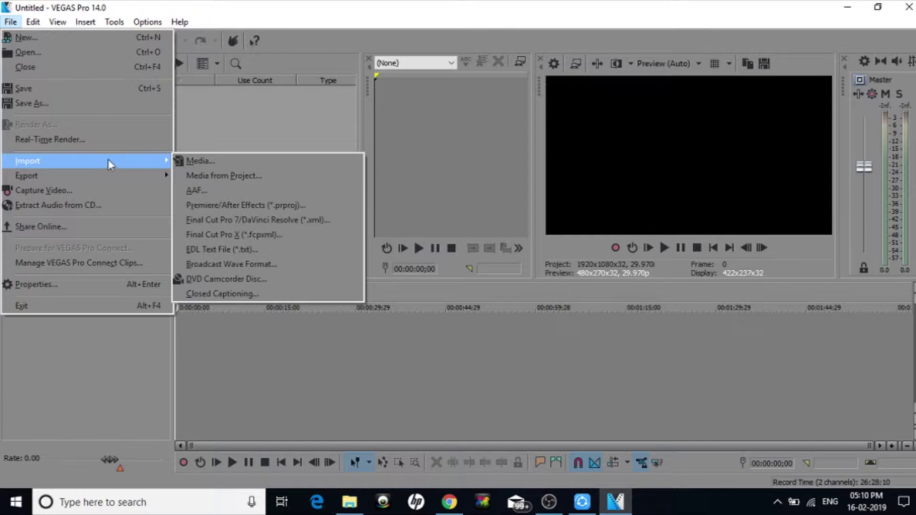
left_click(245, 161)
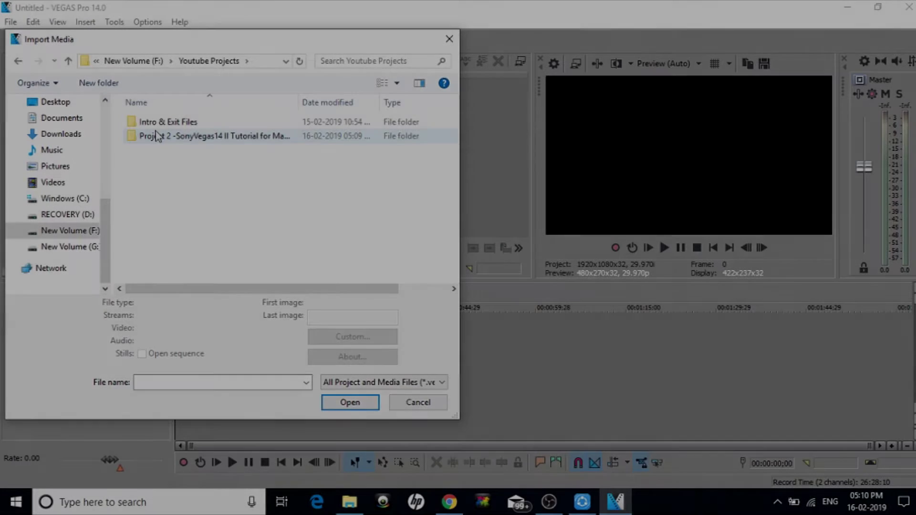
double_click(156, 136)
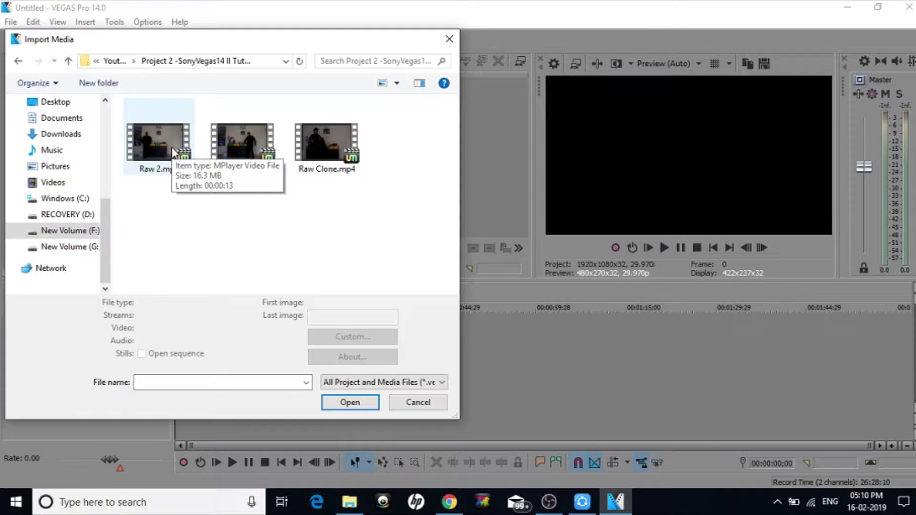
left_click(148, 136)
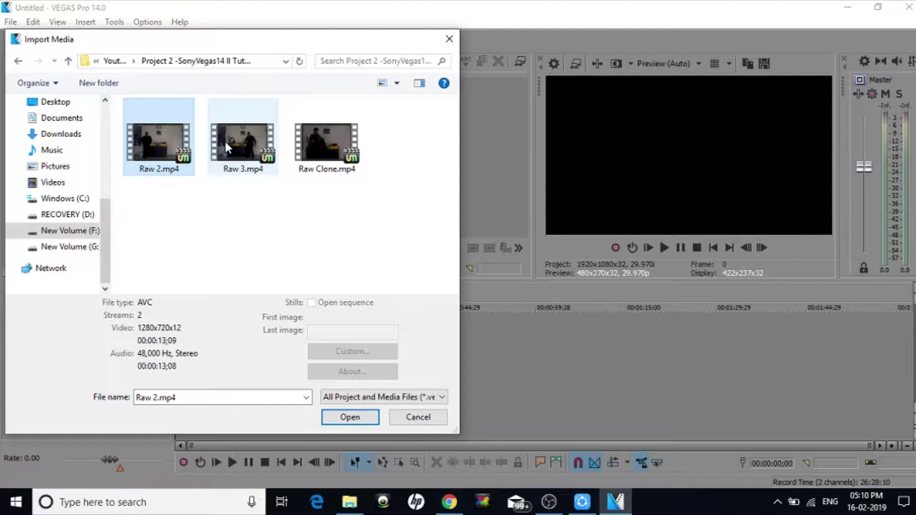
left_click(225, 139, "ctrl")
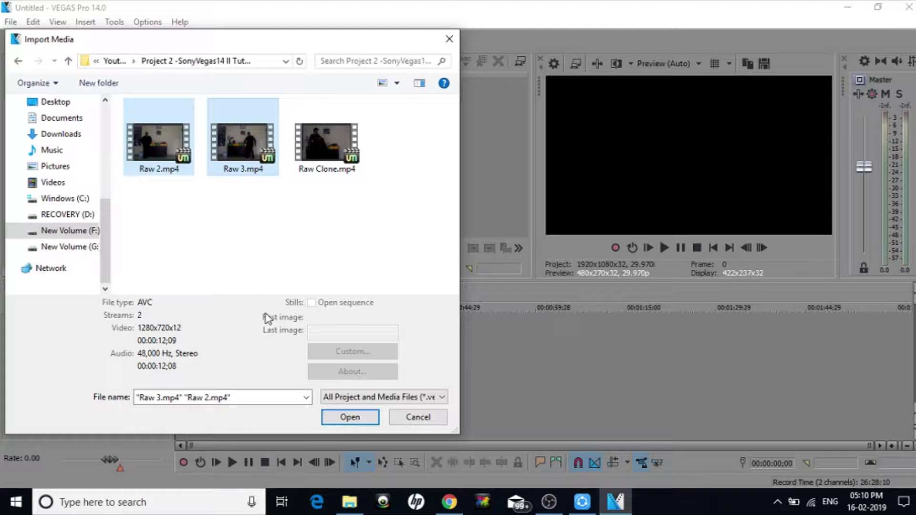
left_click(343, 418)
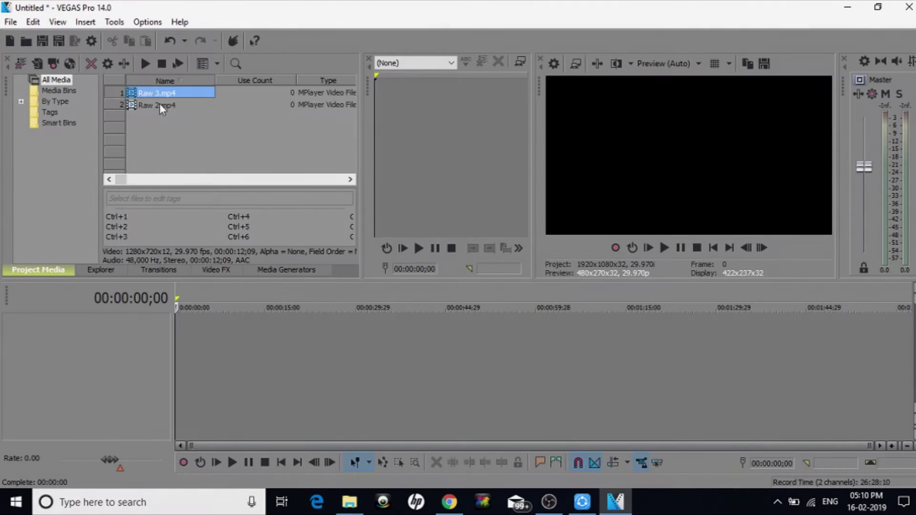
Place Raw 2.mp4 at the start of the timeline without matching the project video settings to the clip
left_click(174, 104)
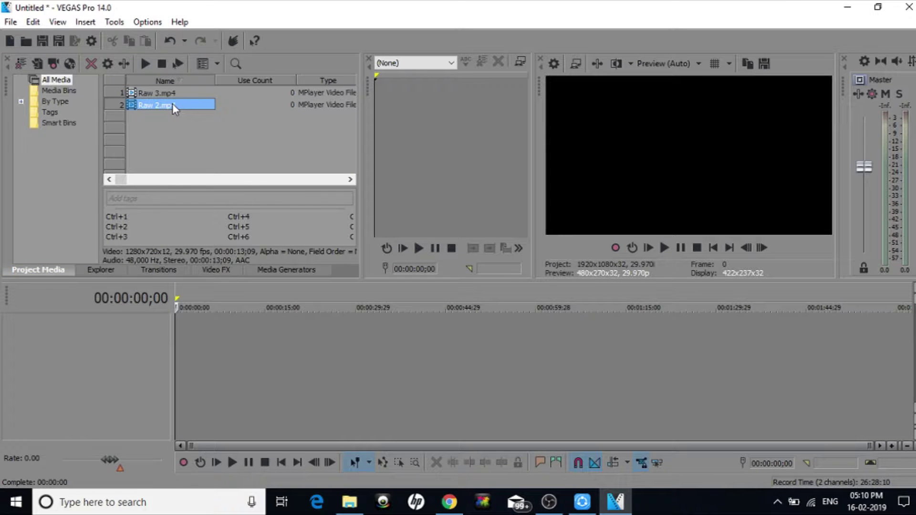
left_click_drag(172, 104, 185, 335)
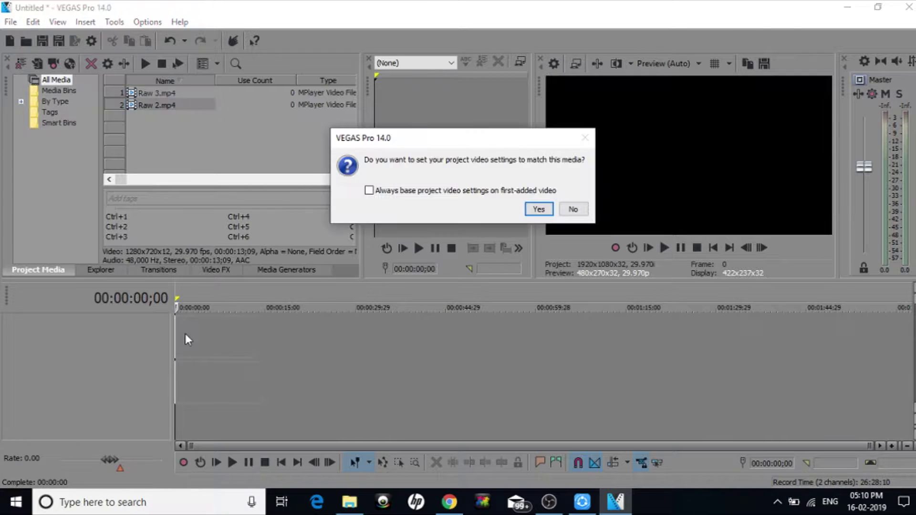
left_click(571, 210)
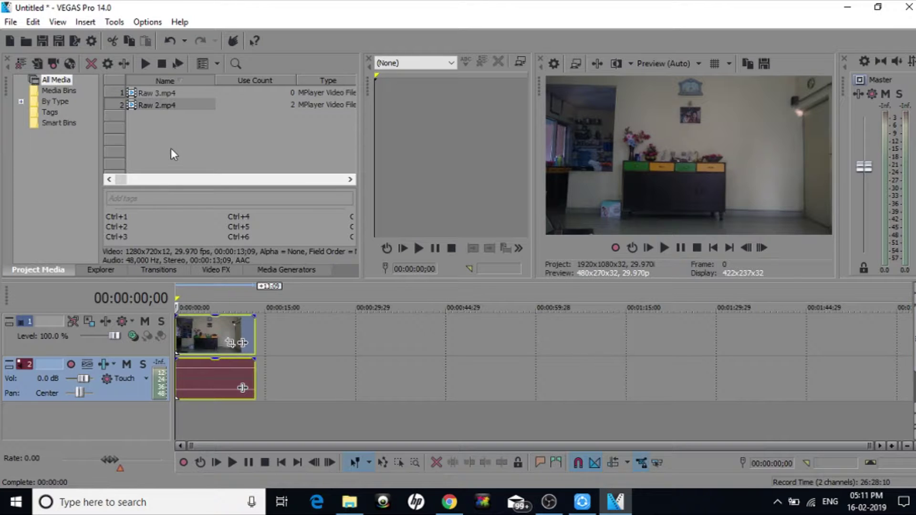
Place Raw 3.mp4 at the start of the timeline on new tracks below the Raw 2 clip
left_click(158, 93)
left_click_drag(159, 93, 188, 429)
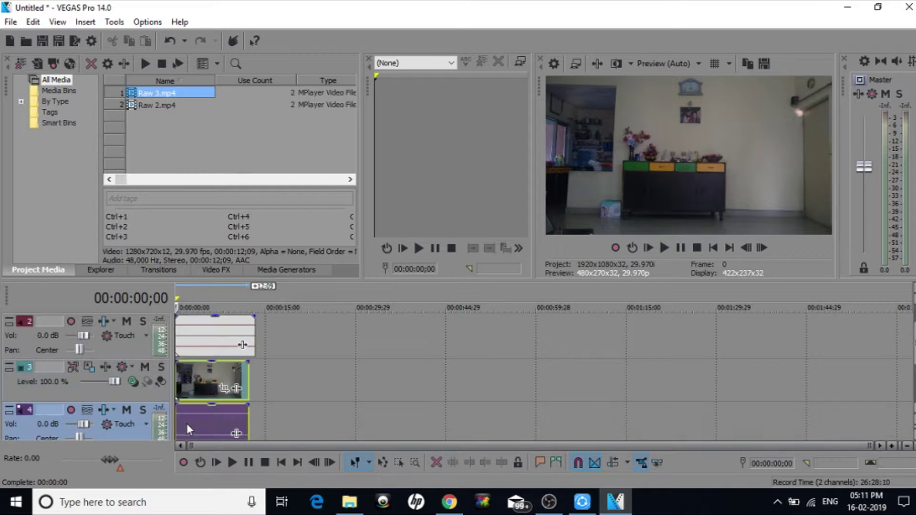
left_click(767, 389)
Trim the end of the Raw 2 clip to match the length of the Raw 3 clip
scroll(913, 333, "up", 1)
scroll(913, 333, "down", 2)
scroll(913, 332, "up", 2)
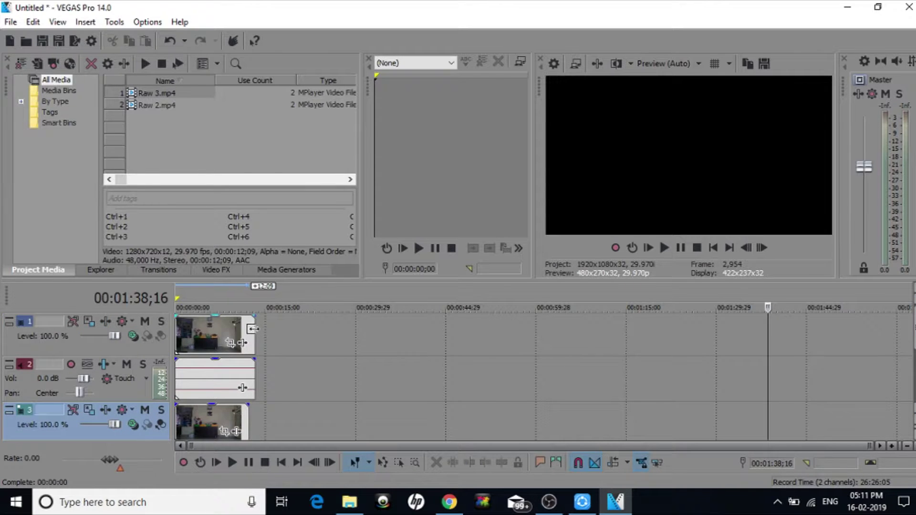
left_click_drag(253, 328, 247, 329)
left_click(308, 360)
Lower the gain of the Raw 2 and Raw 3 audio events all the way down
left_click(208, 332)
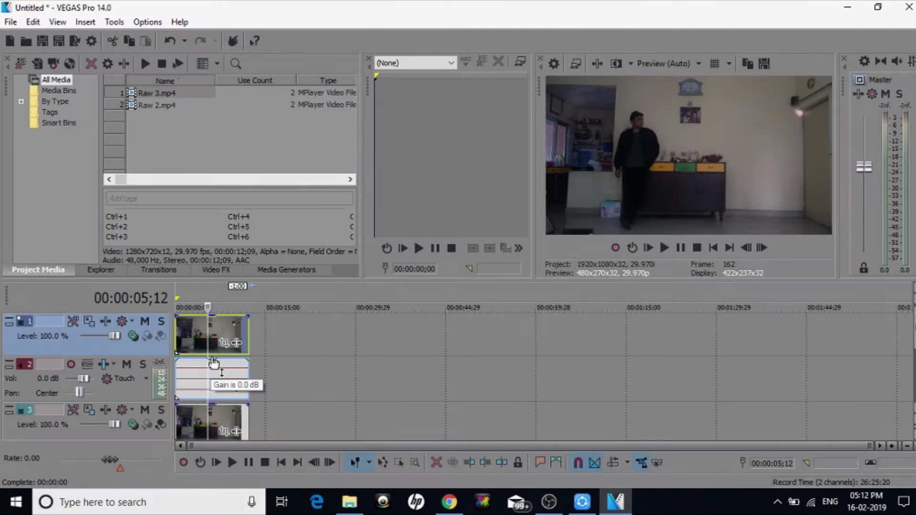
left_click(214, 365)
left_click_drag(211, 365, 214, 406)
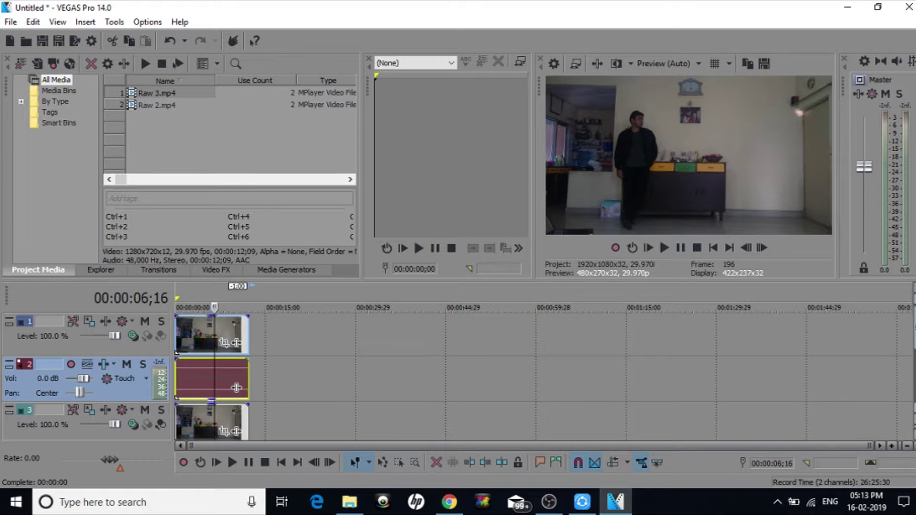
scroll(466, 396, "down", 3)
scroll(466, 396, "up", 1)
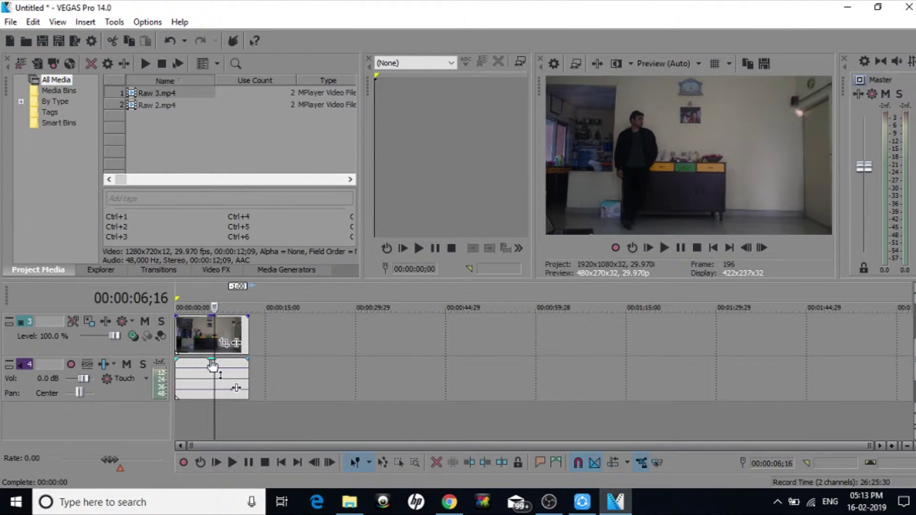
left_click_drag(211, 361, 214, 405)
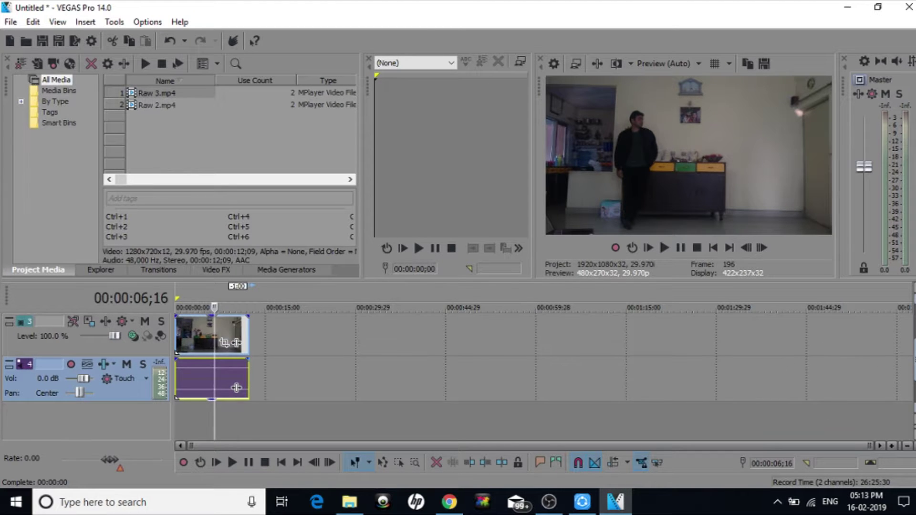
scroll(305, 376, "up", 3)
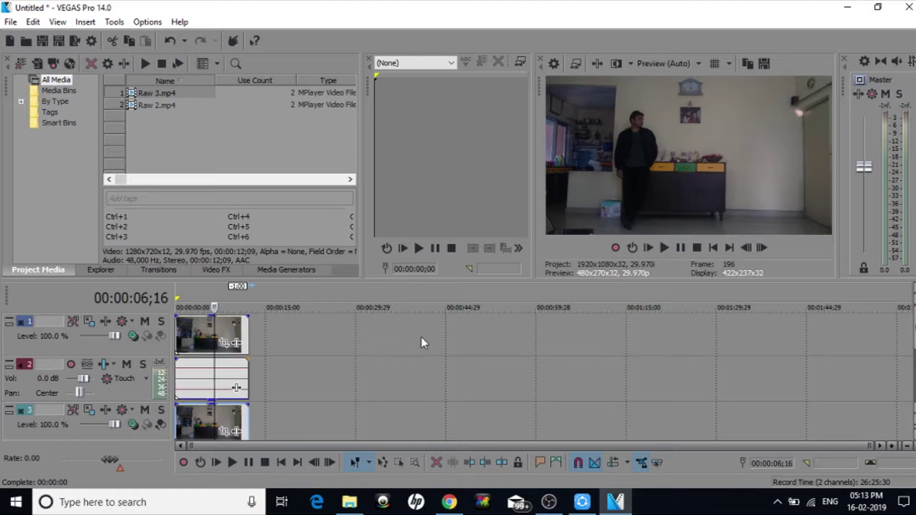
Open Event Pan/Crop for the Raw 2 video event, enable its mask and choose the mask creation pen tool
left_click(191, 335)
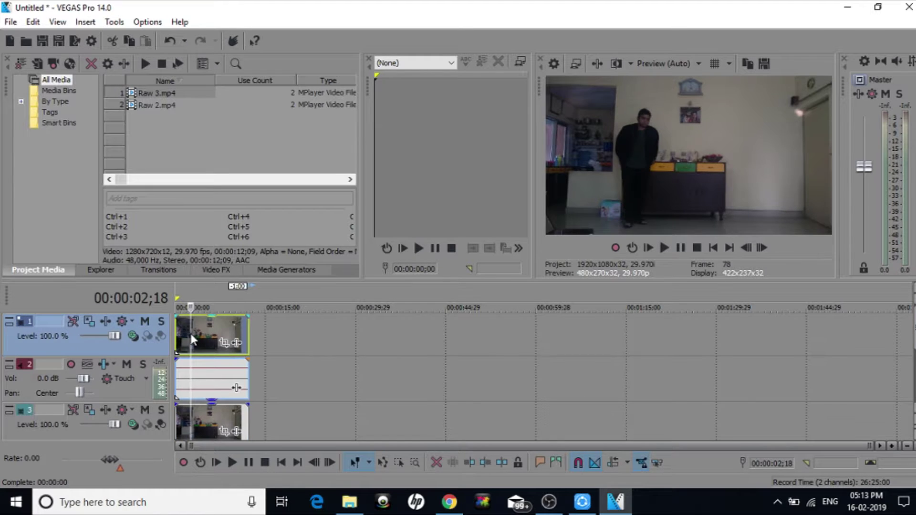
left_click(183, 324)
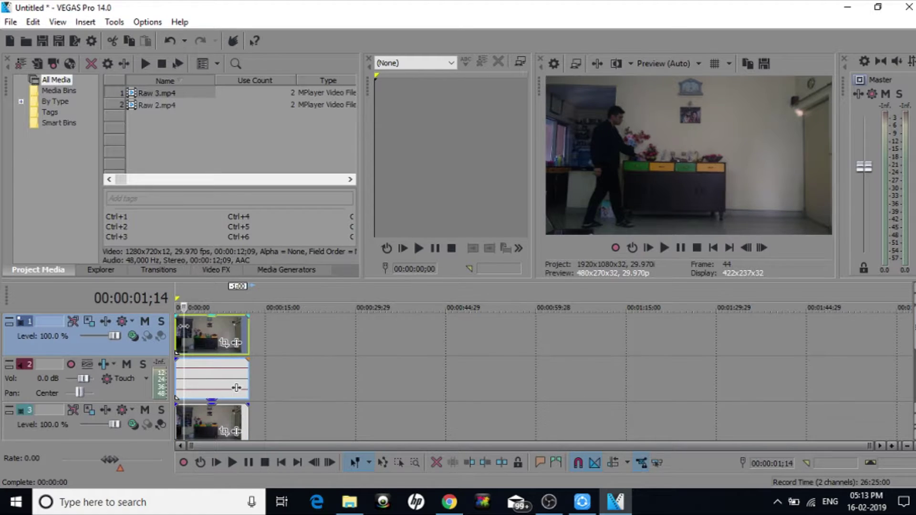
left_click(224, 343)
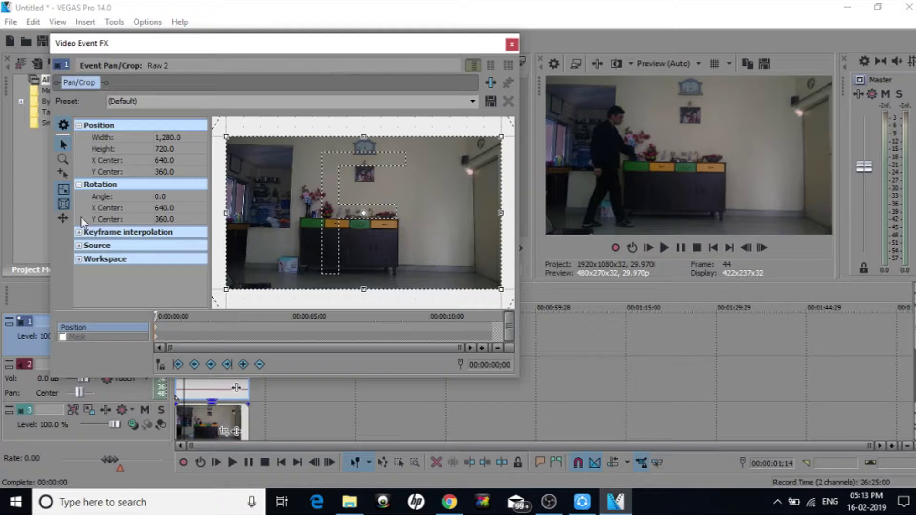
left_click(62, 337)
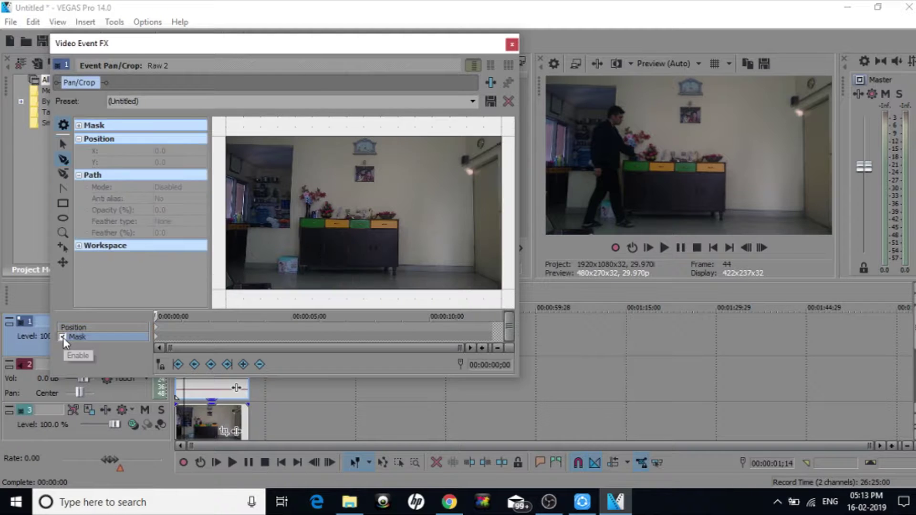
left_click(64, 160)
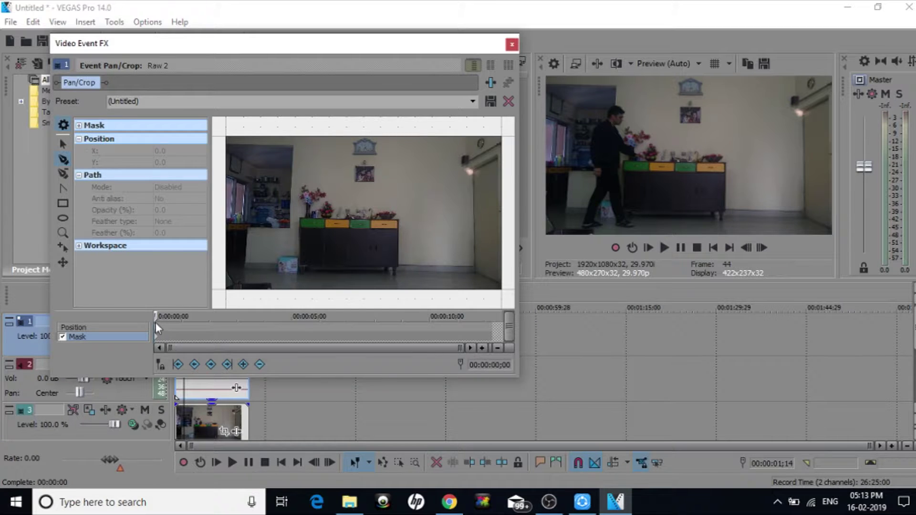
At 00:00:03;26, draw a closed mask around the left half of the frame, with its right edge at about X 570
left_click_drag(155, 317, 260, 310)
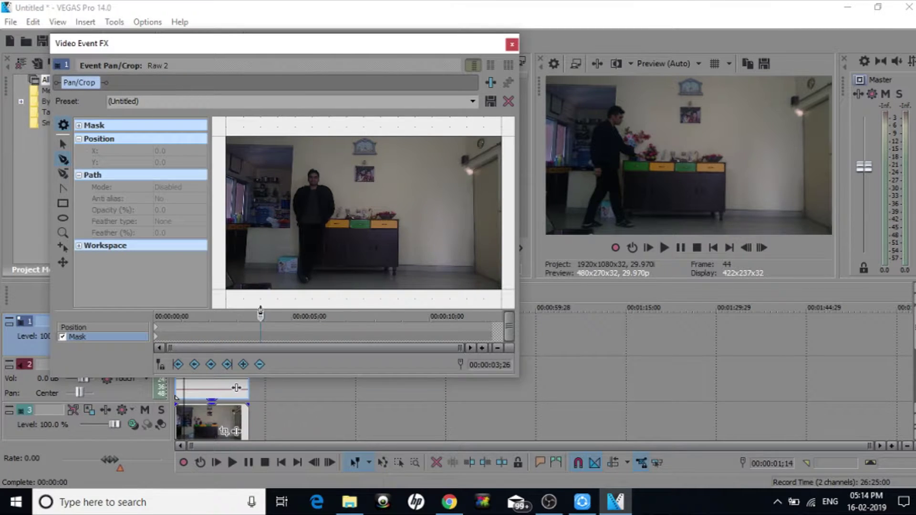
left_click(222, 132)
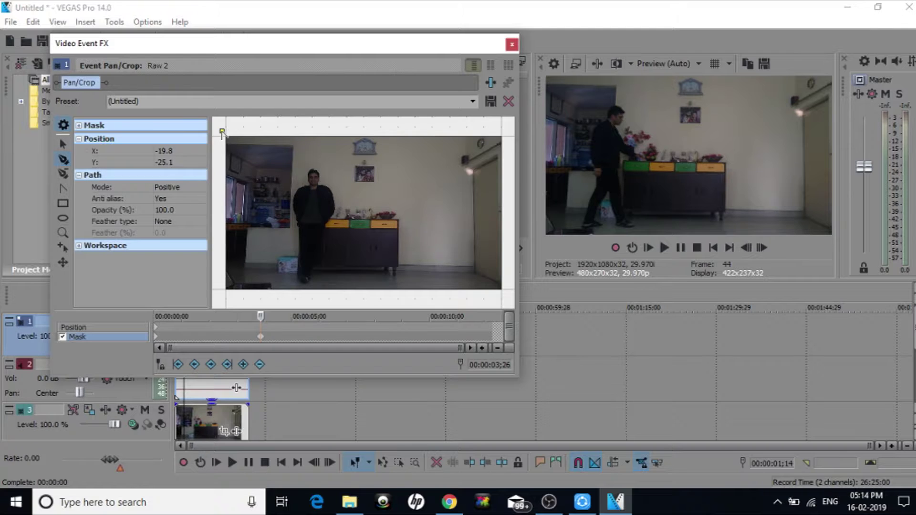
left_click(349, 133)
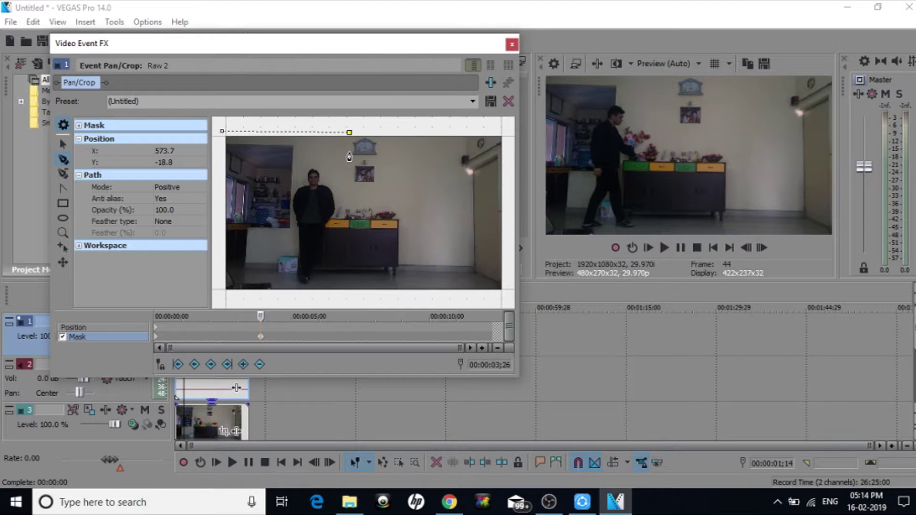
left_click(349, 222)
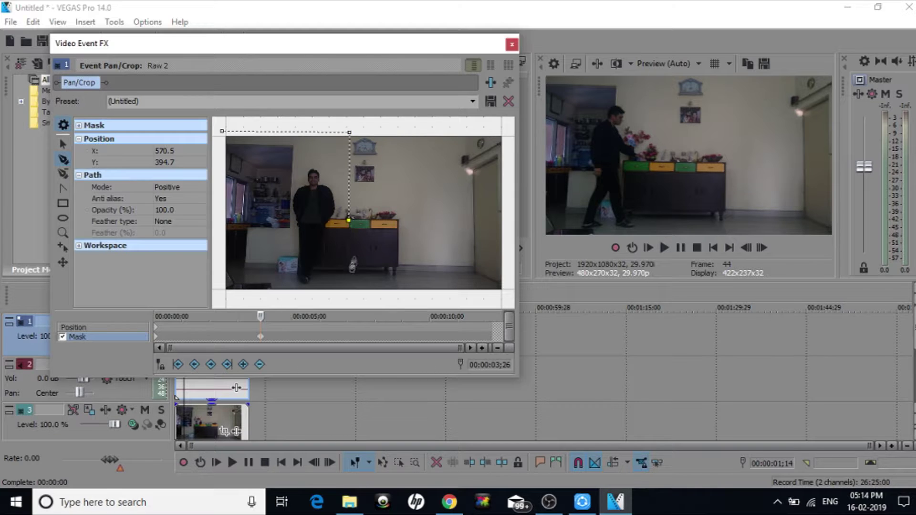
left_click(350, 273)
left_click(353, 295)
left_click(220, 294)
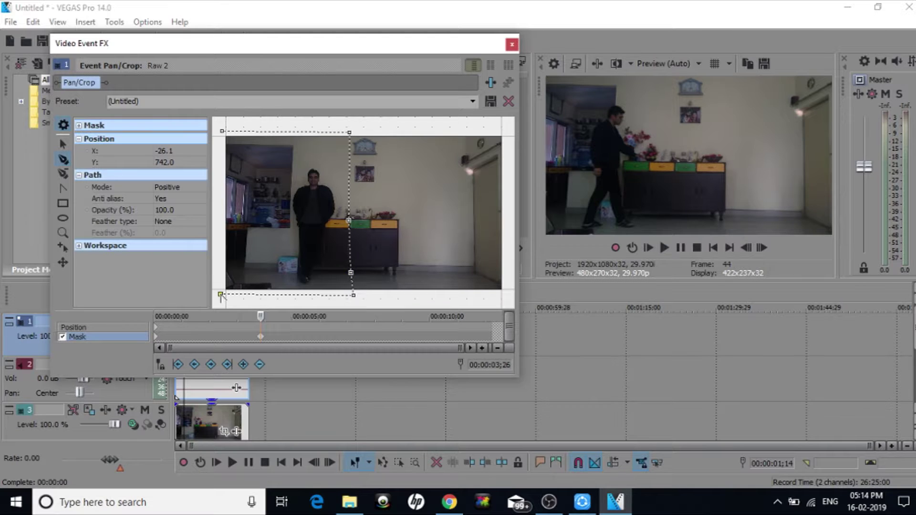
left_click(221, 131)
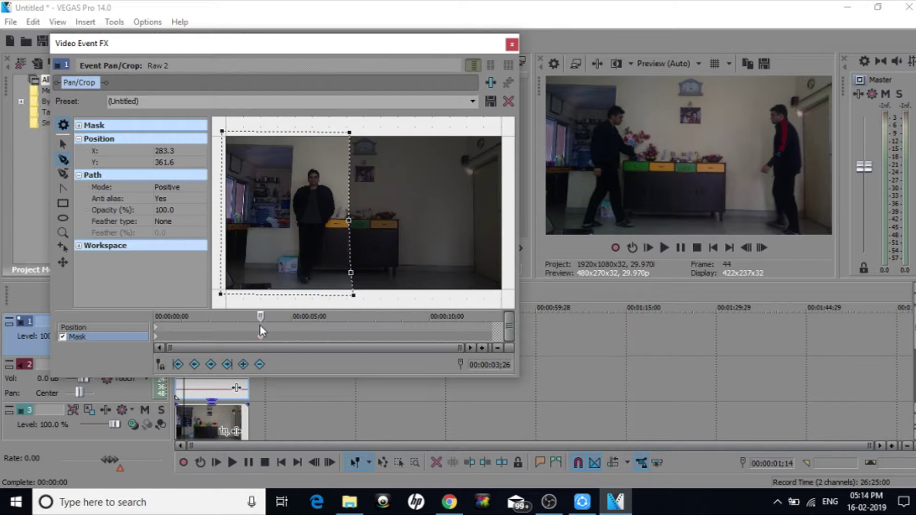
Scrub through the masked Raw 2 event and check the composite with Raw 3 at 00:00:01;14
left_click_drag(260, 318, 432, 316)
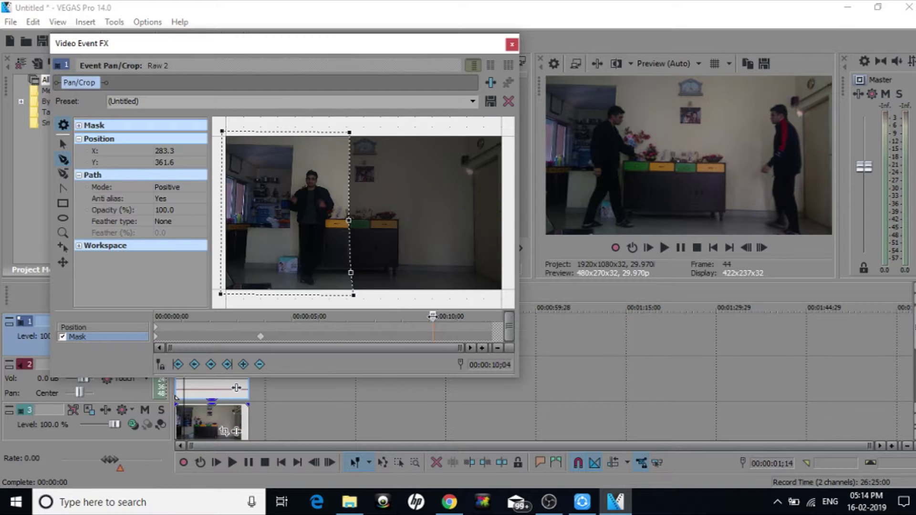
left_click_drag(432, 316, 224, 316)
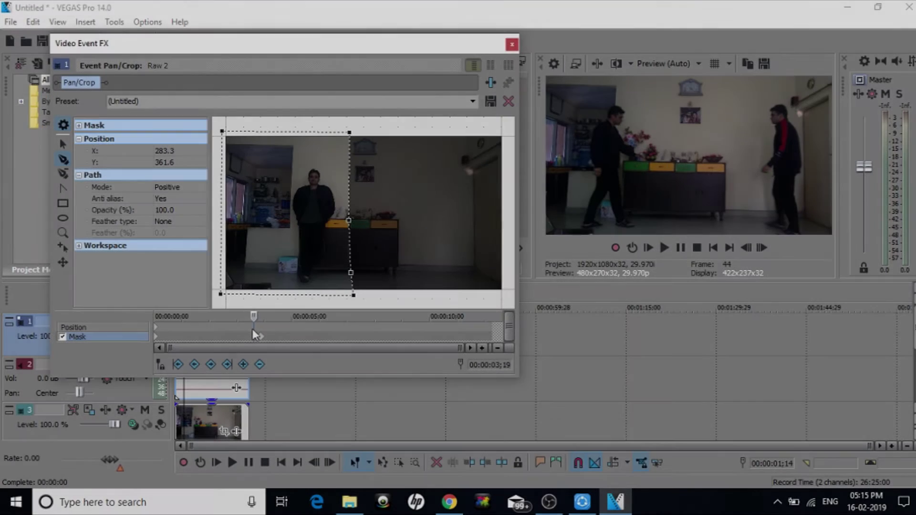
left_click(566, 327)
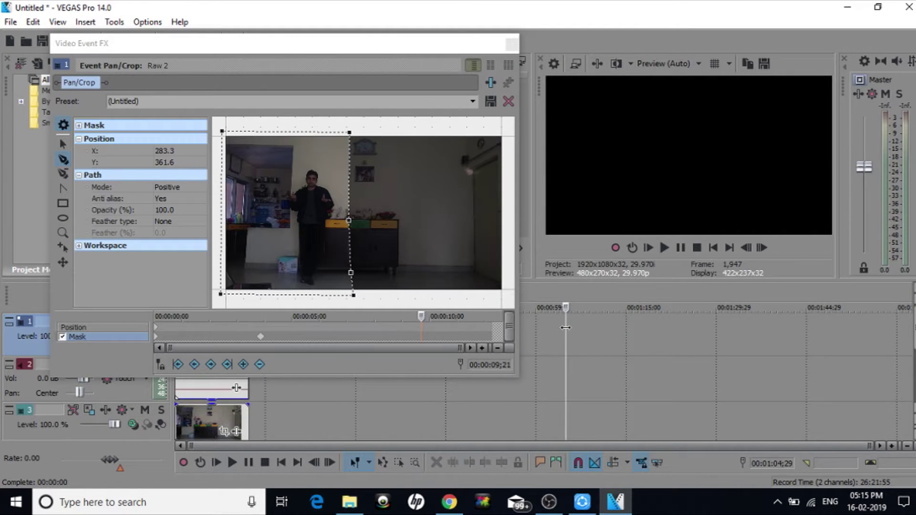
left_click(185, 420)
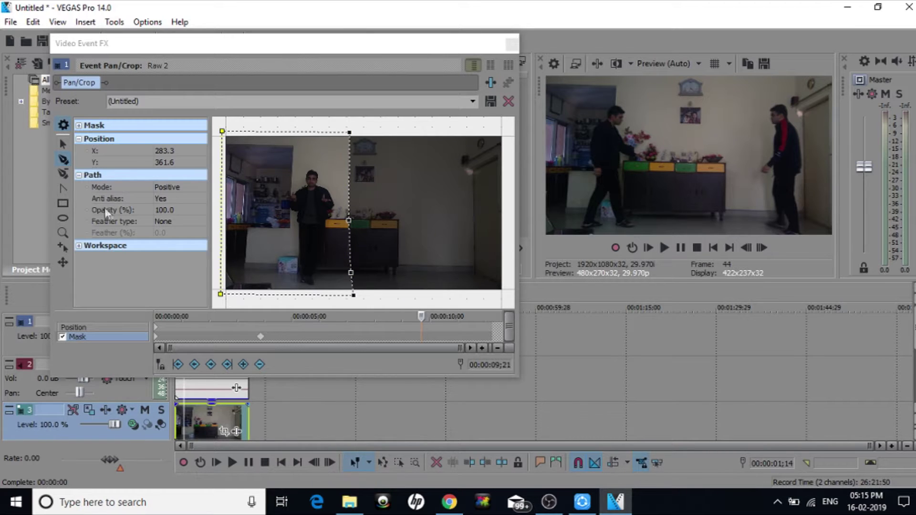
Set the mask path's feather type to Both and close the event's Pan/Crop settings
left_click(163, 222)
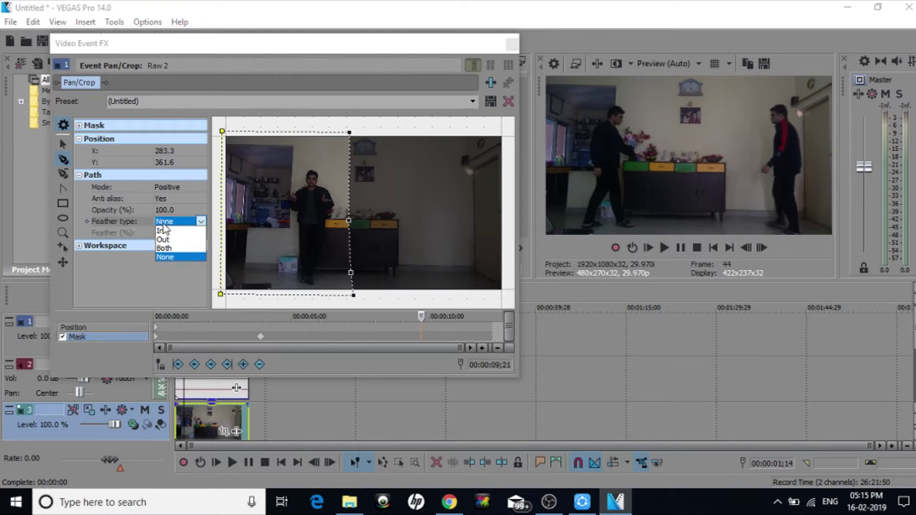
left_click(168, 248)
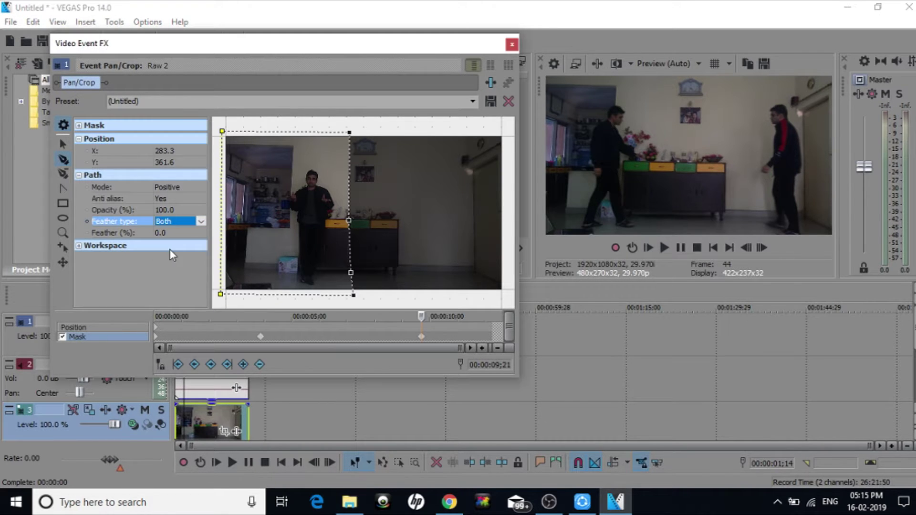
left_click(190, 233)
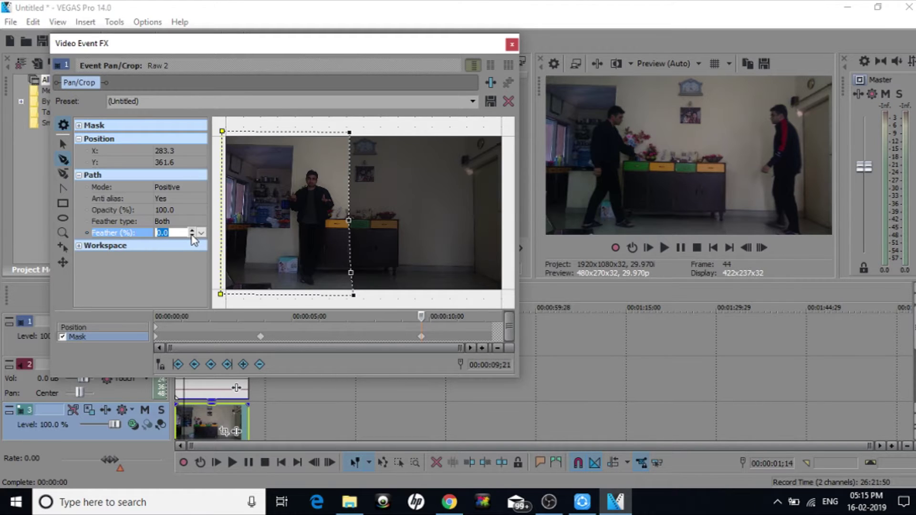
left_click(445, 215)
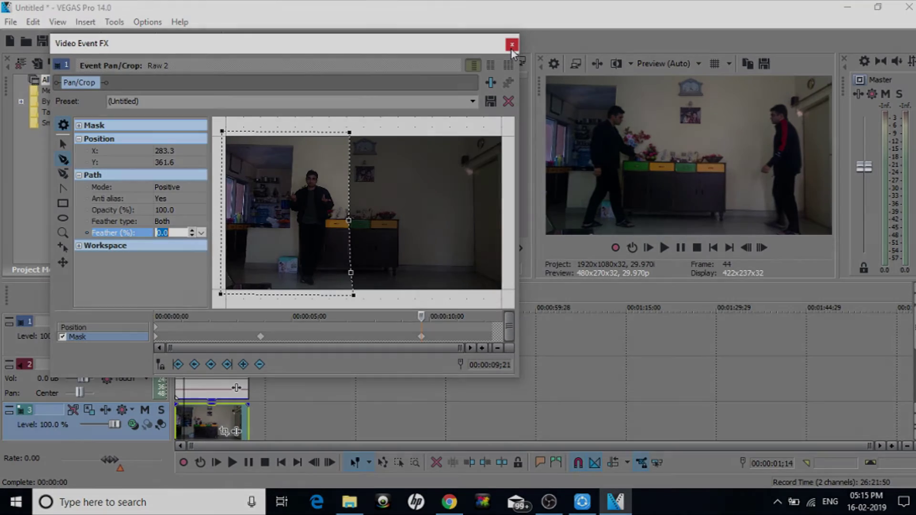
left_click(511, 47)
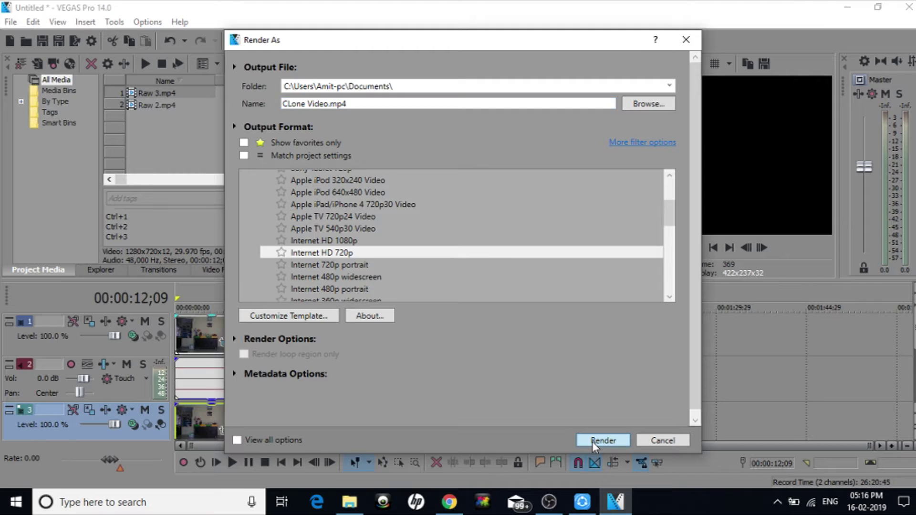
Set up the MP4 render of the project with the MainConcept AVC/AAC Internet HD 720p template
left_click(593, 443)
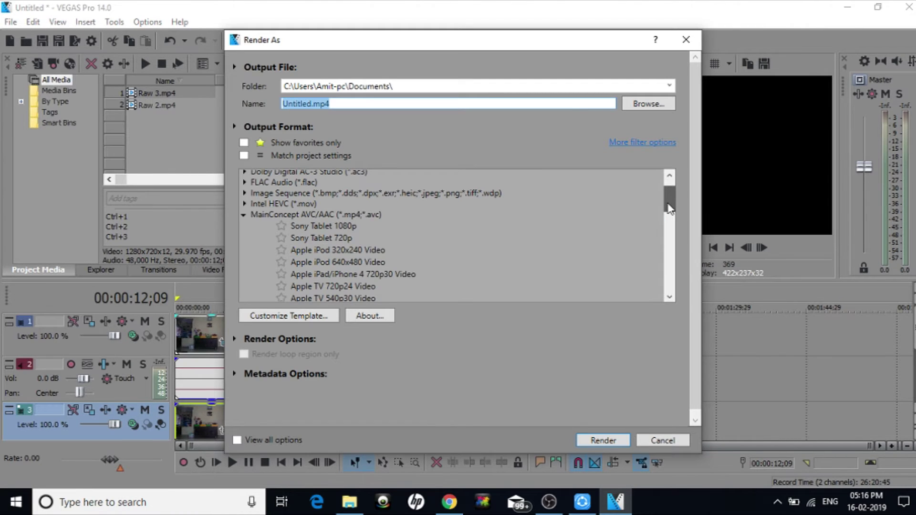
left_click_drag(670, 208, 670, 223)
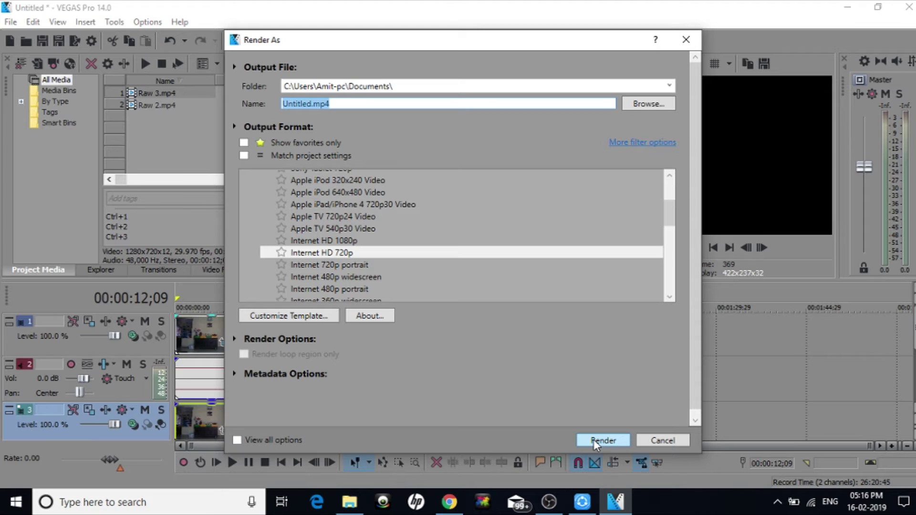